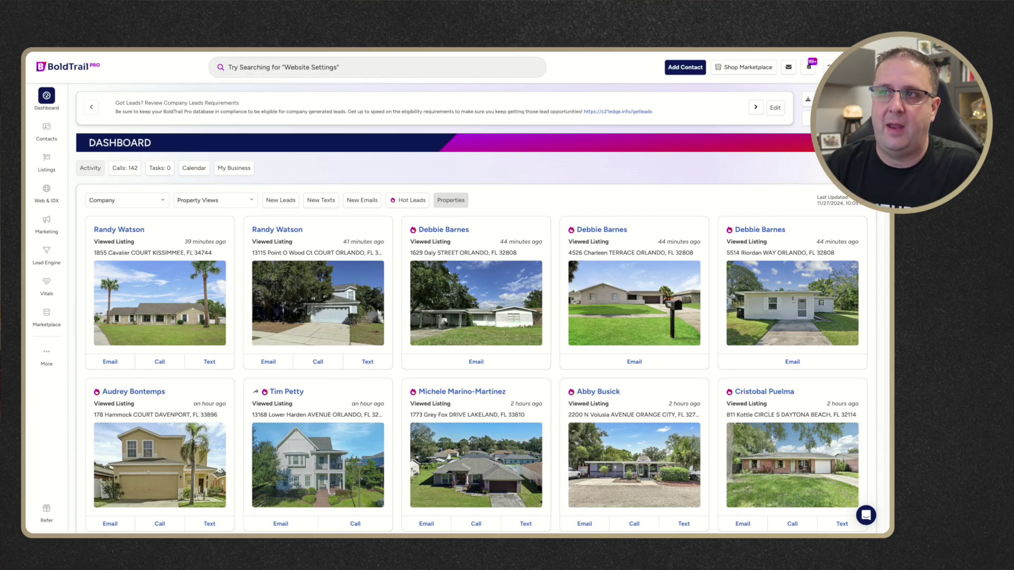
Step: From Marketing, open Scheduled Mass Emails and start a new Schedule an Email form
left_click(49, 226)
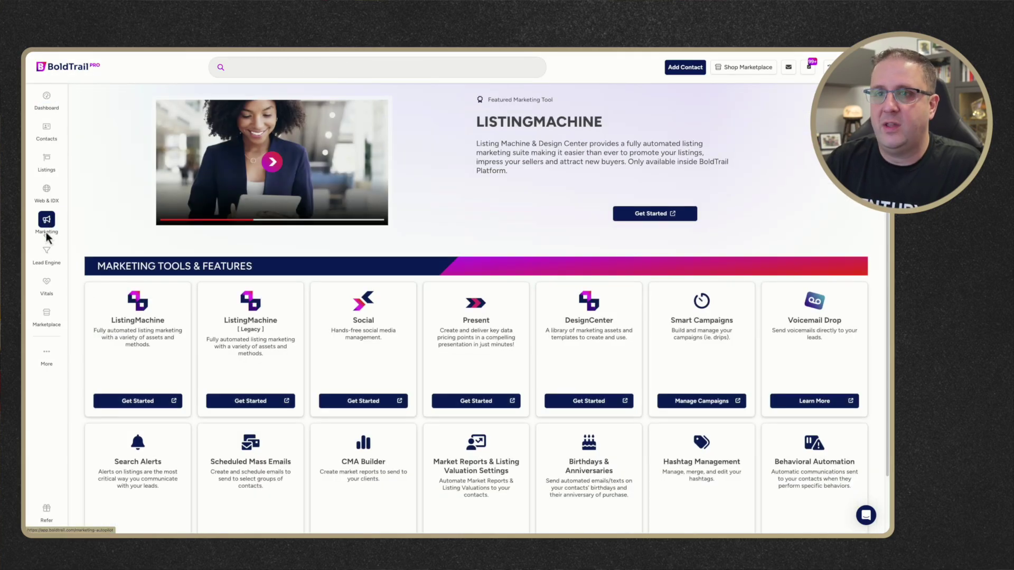
scroll(270, 381, "down", 2)
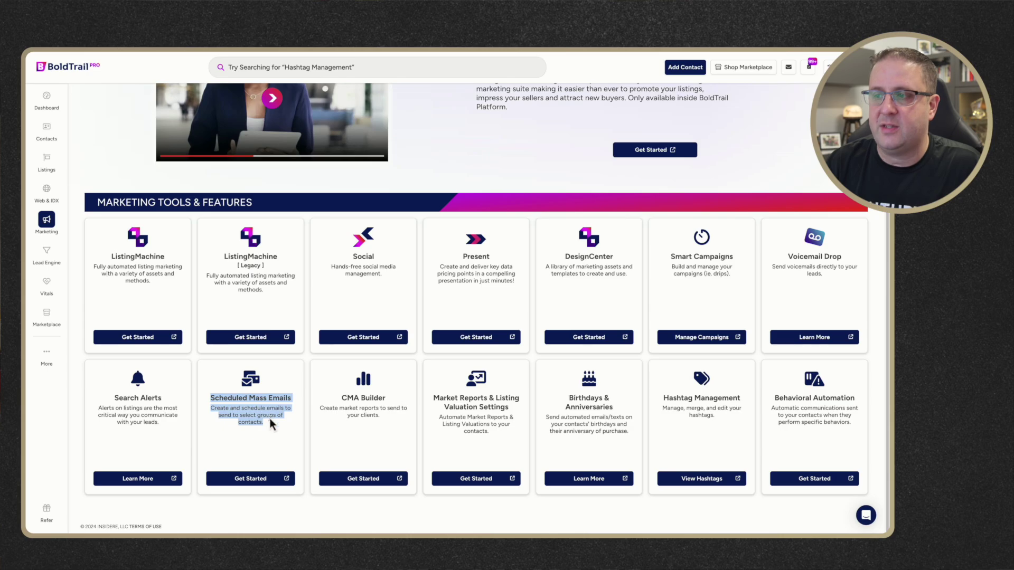
left_click(258, 477)
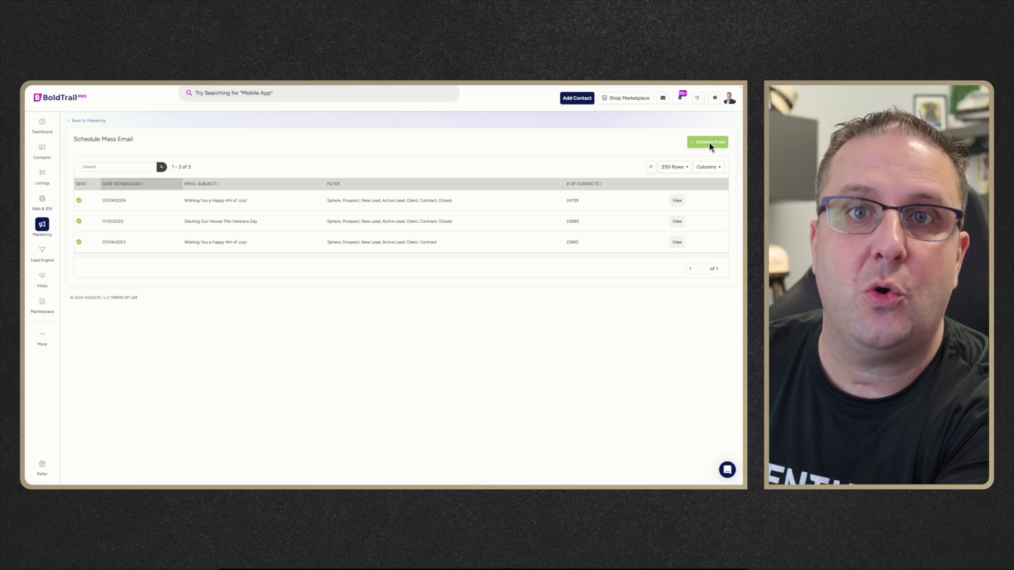
left_click(709, 143)
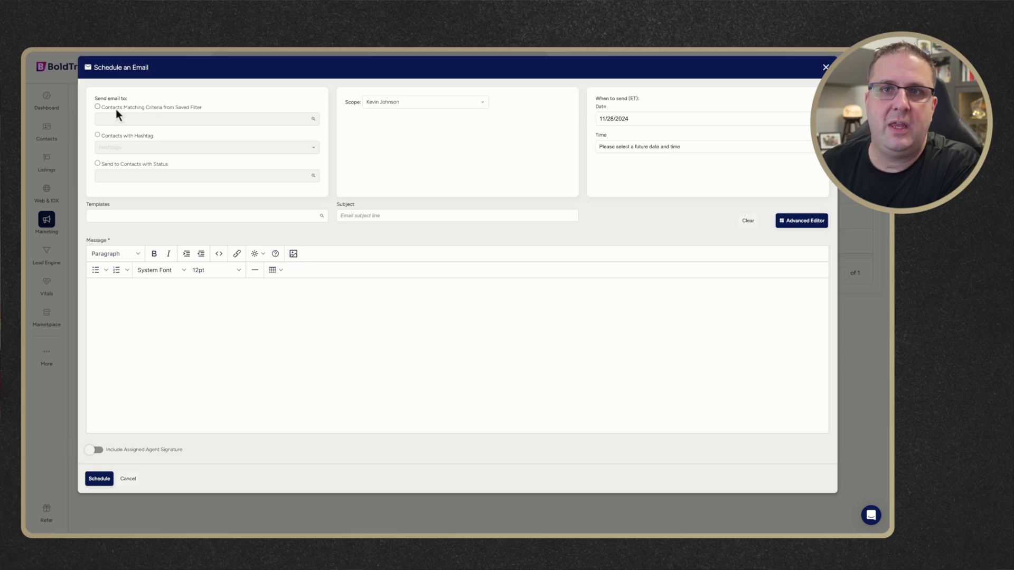
Step: Send by contact status: Sphere, Prospect, Active Lead, Client, Contract and Closed
left_click(97, 163)
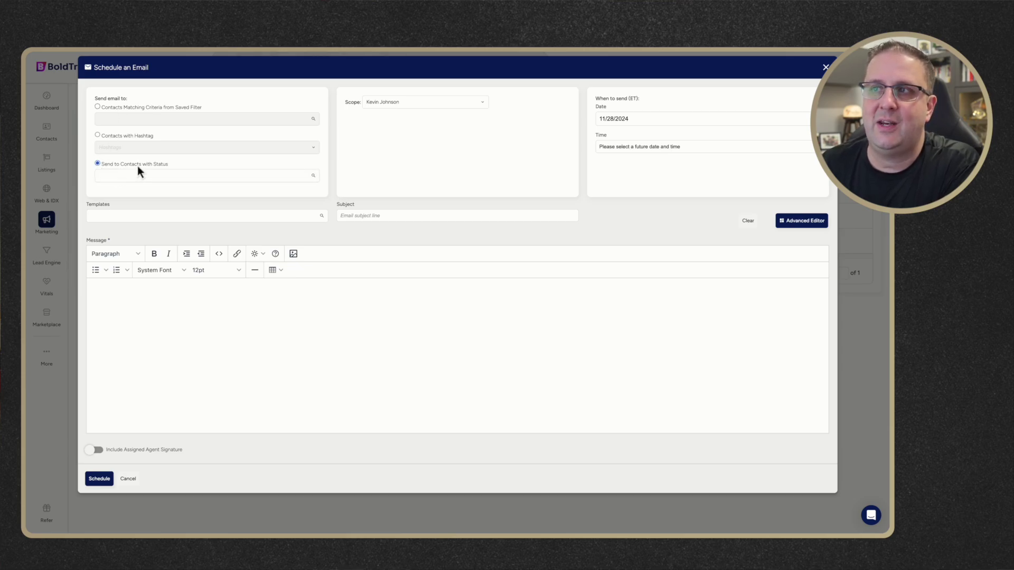
left_click(163, 176)
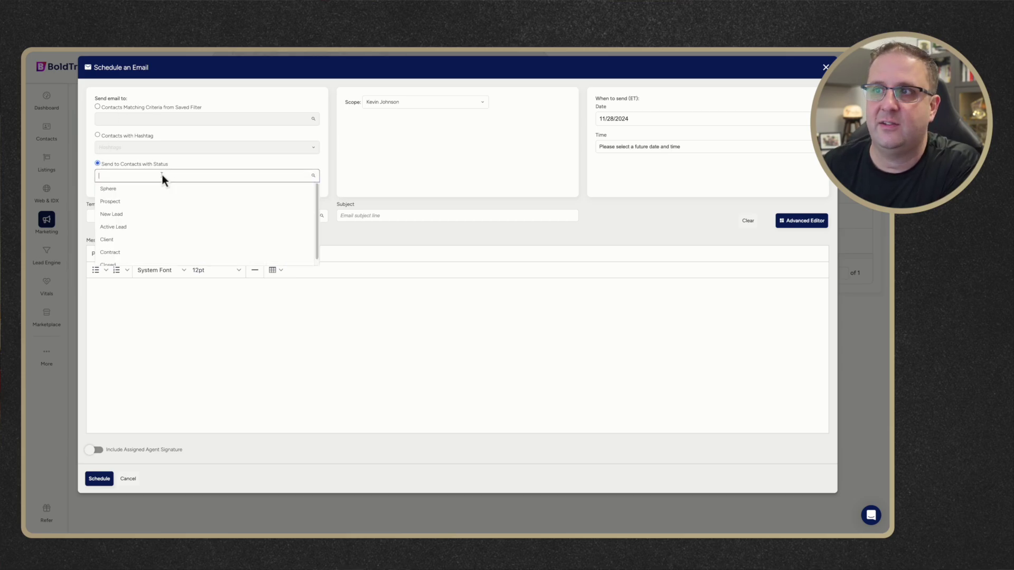
left_click(148, 192)
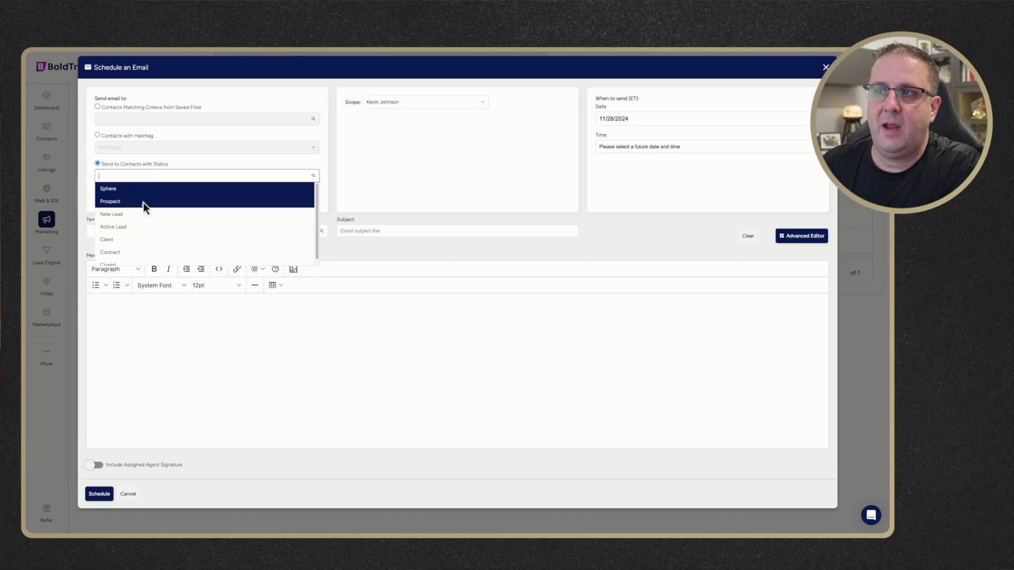
left_click(144, 202)
left_click(150, 174)
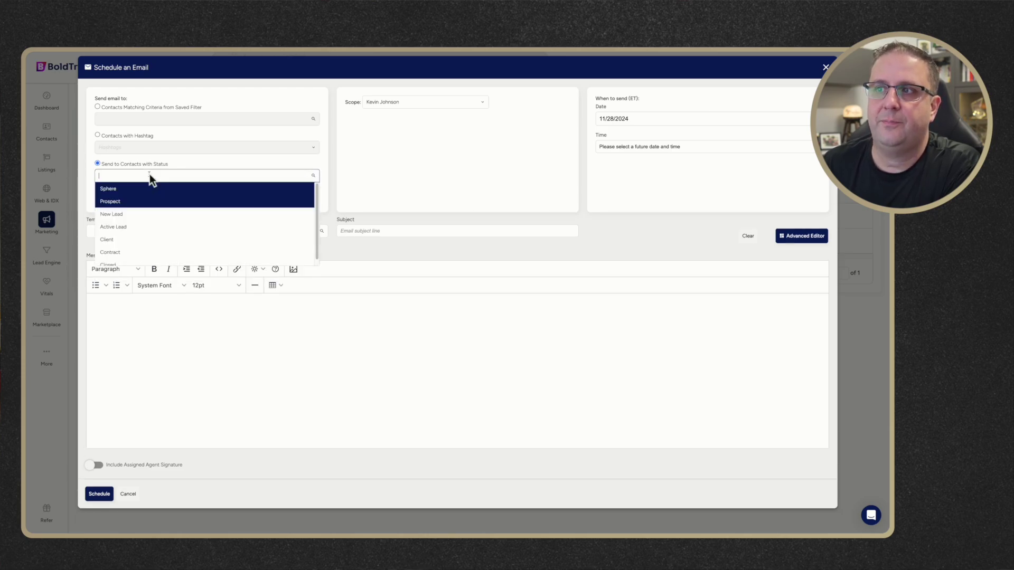
left_click(132, 226)
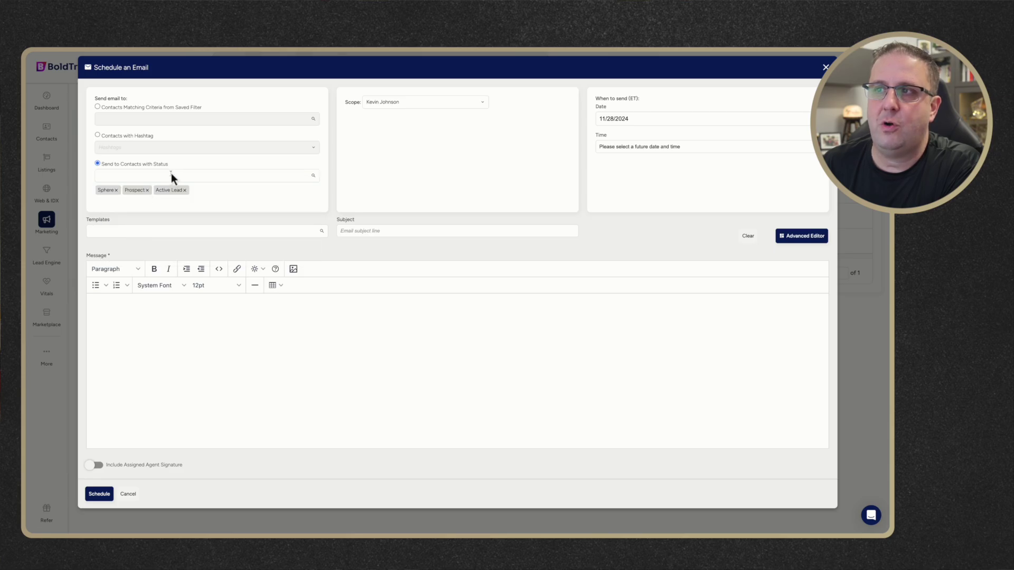
left_click(171, 174)
left_click(129, 242)
left_click(147, 175)
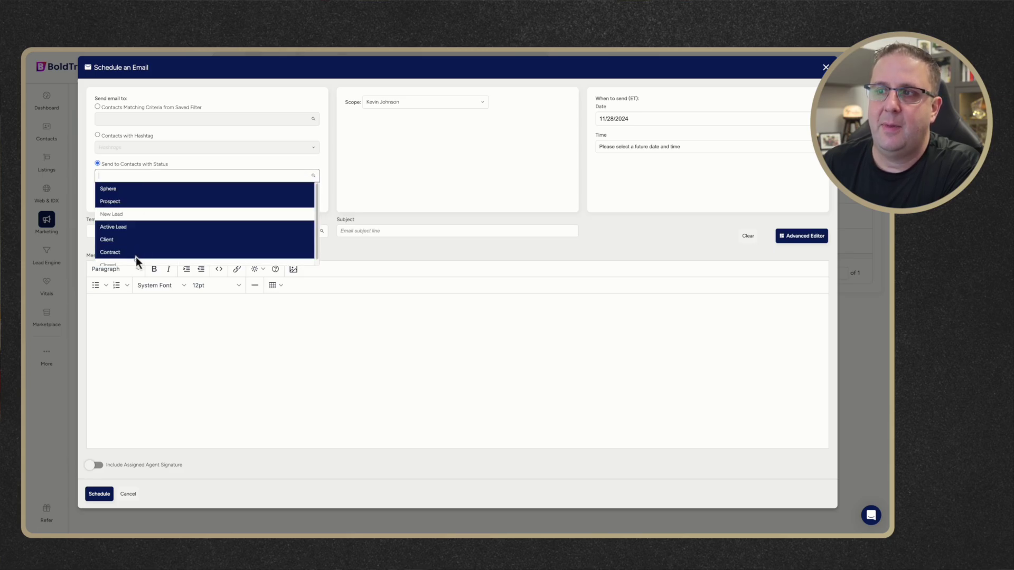
left_click(136, 256)
left_click(148, 171)
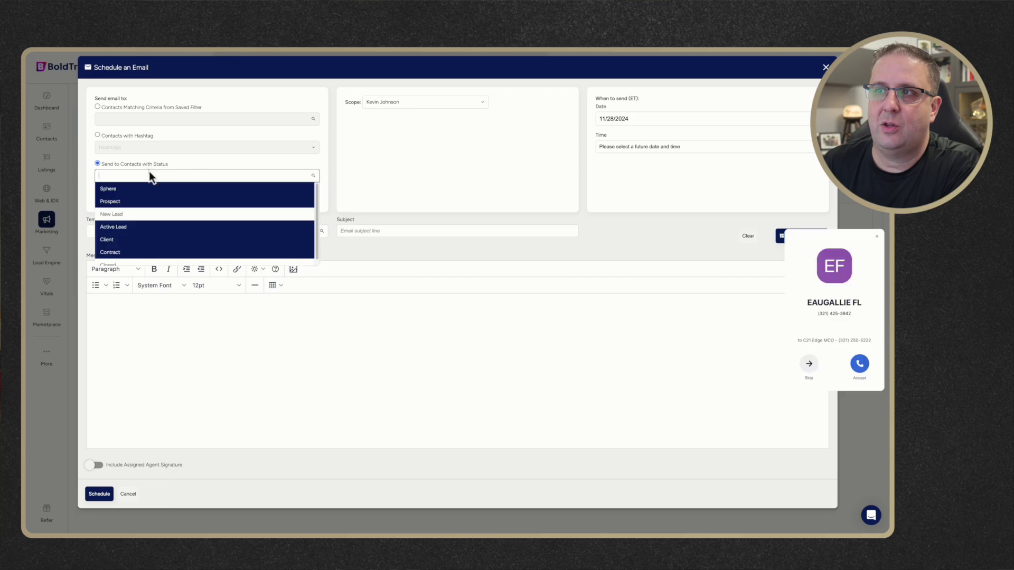
left_click(138, 231)
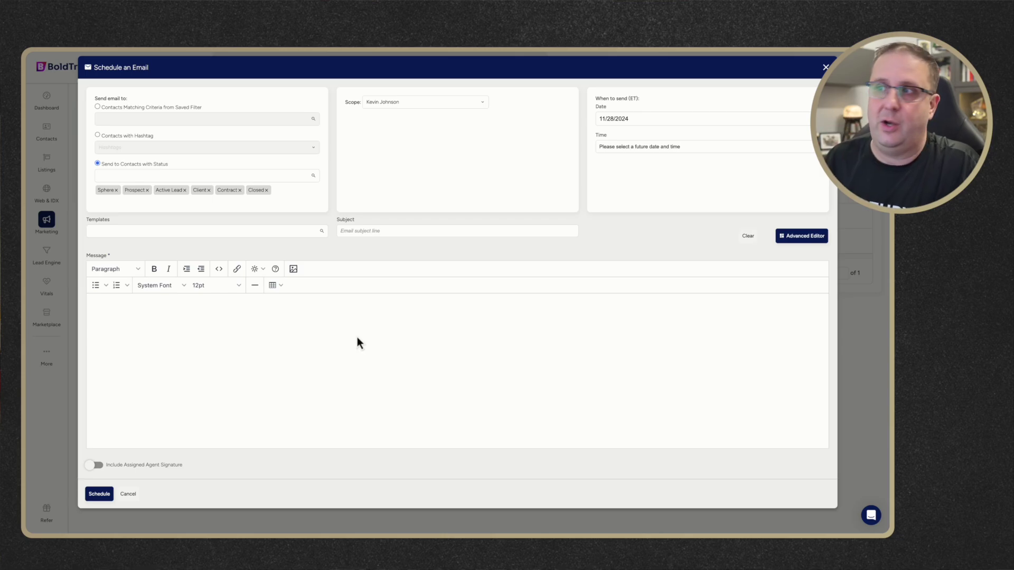
Step: Set the send time to 11/28/2024 at 12:00 pm and search templates for 'thanks'
left_click(637, 119)
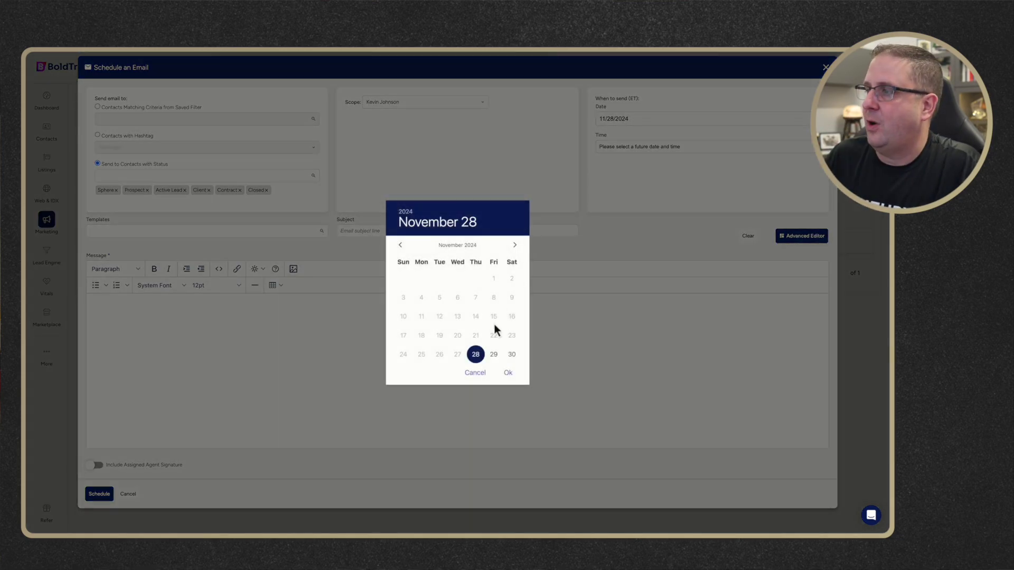
left_click(511, 372)
left_click(614, 144)
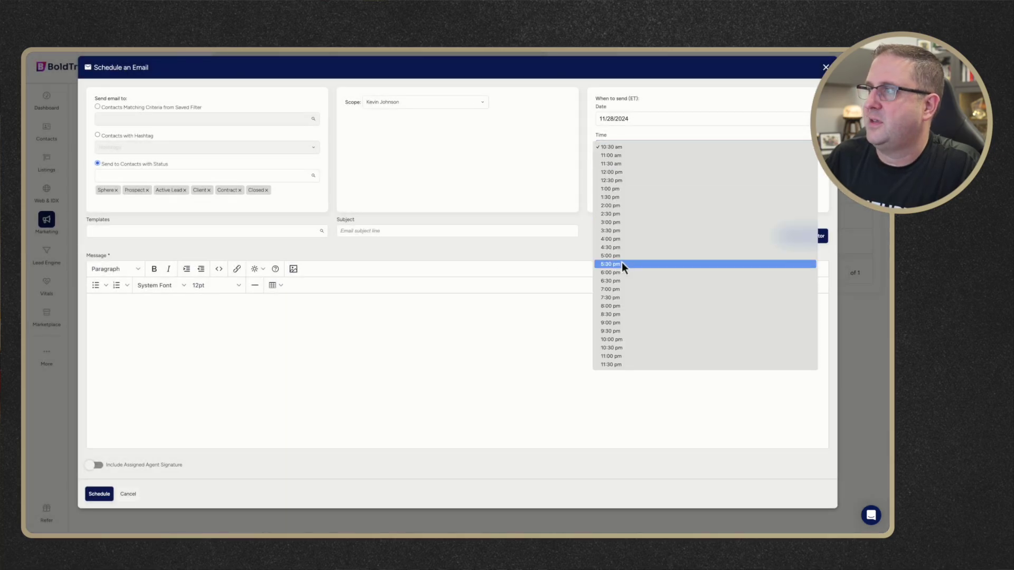
left_click(632, 174)
left_click(122, 232)
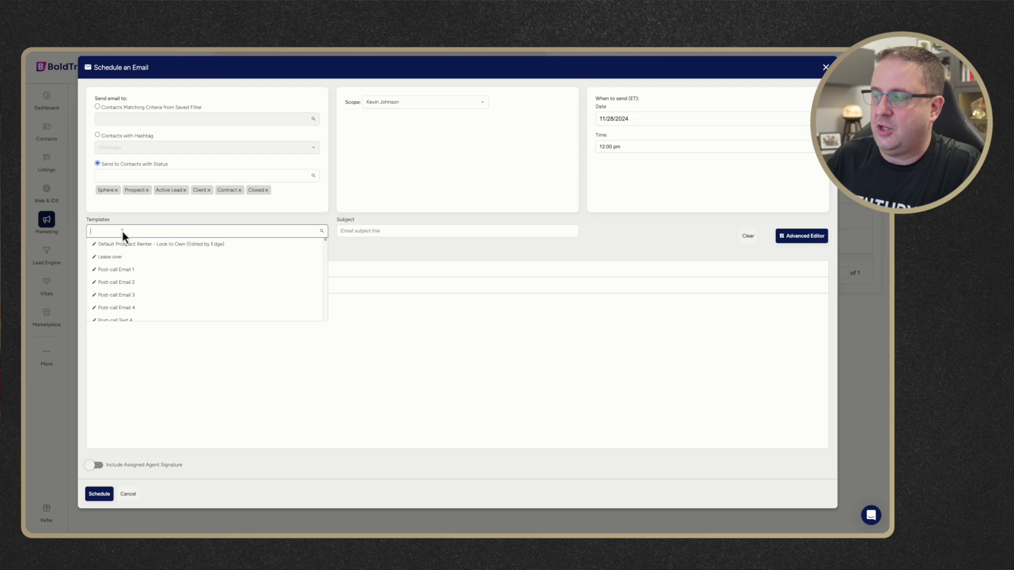
type("than")
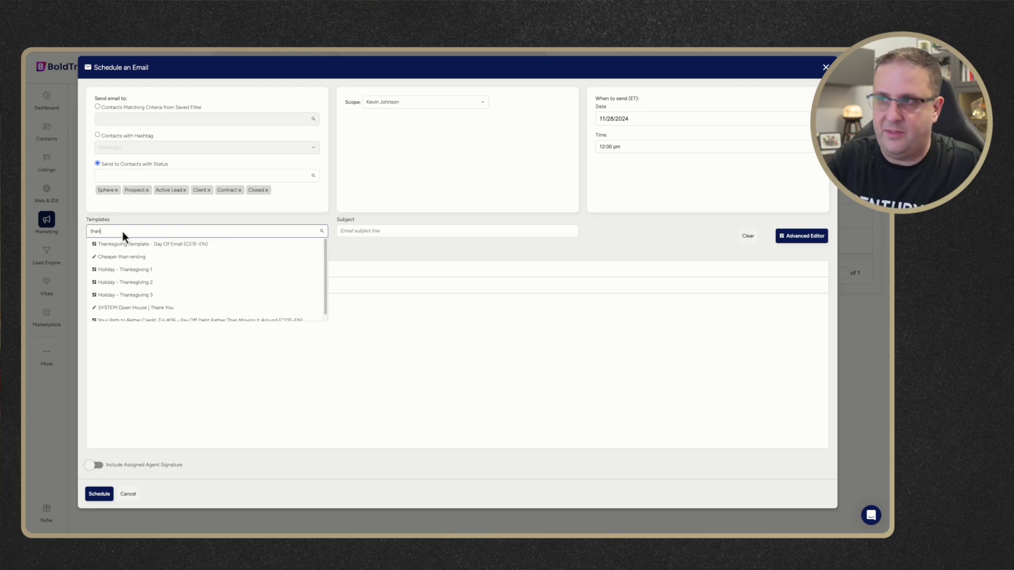
type("ks")
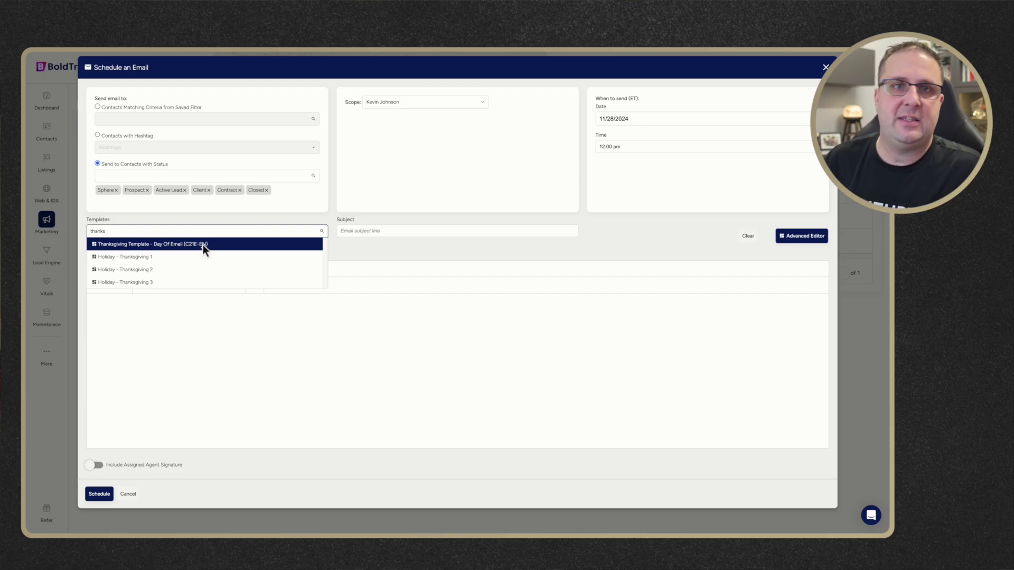
Step: Apply the 'Thanksgiving Template - Day Of Email' template and review its message
left_click(203, 245)
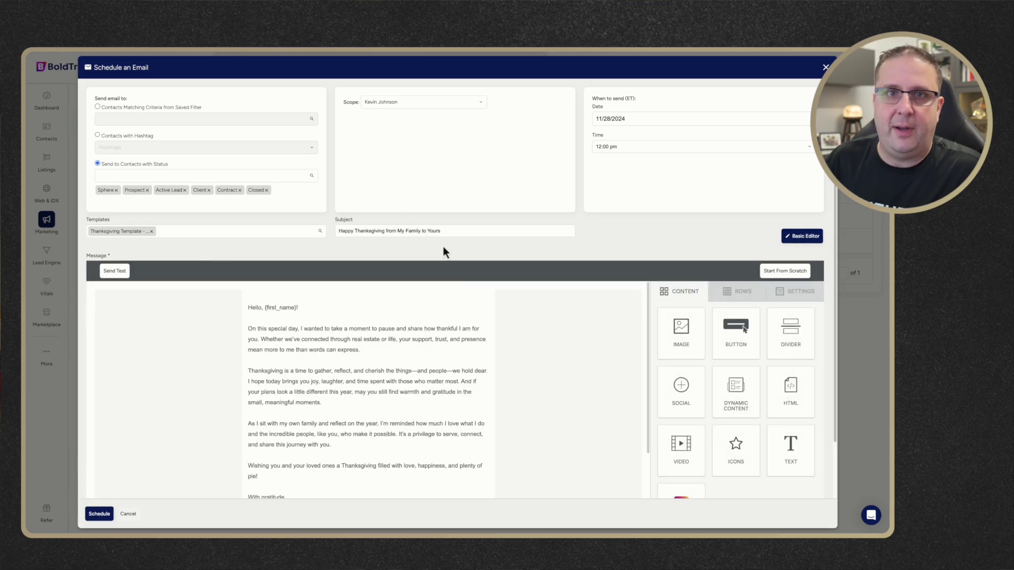
scroll(225, 343, "down", 2)
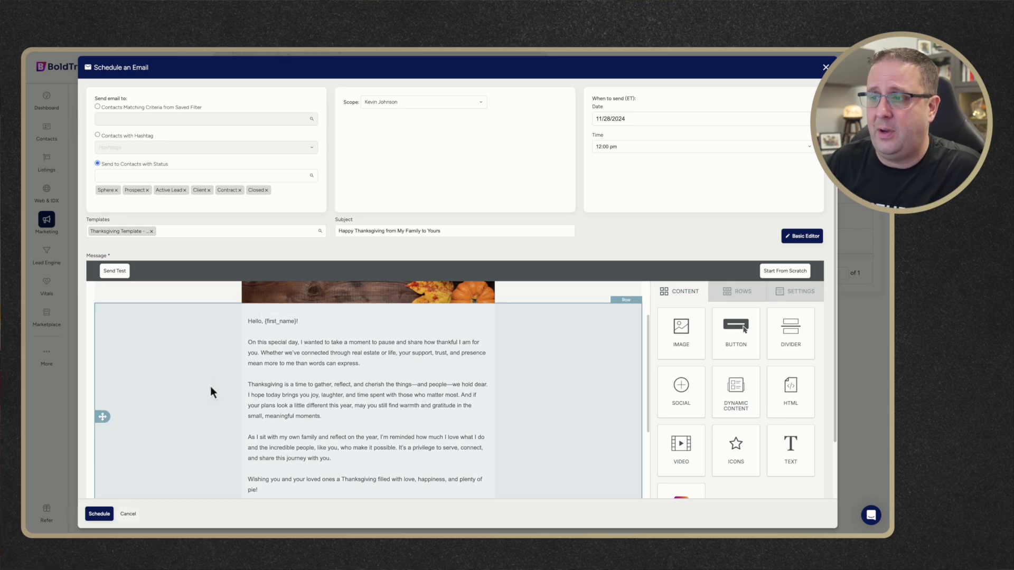
scroll(211, 385, "down", 5)
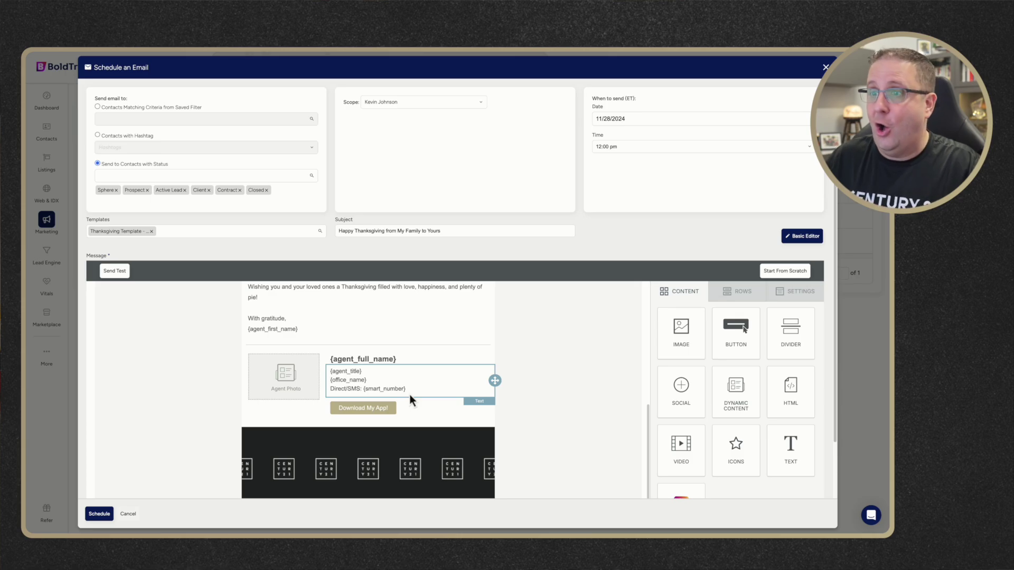
scroll(232, 420, "down", 3)
scroll(158, 442, "down", 2)
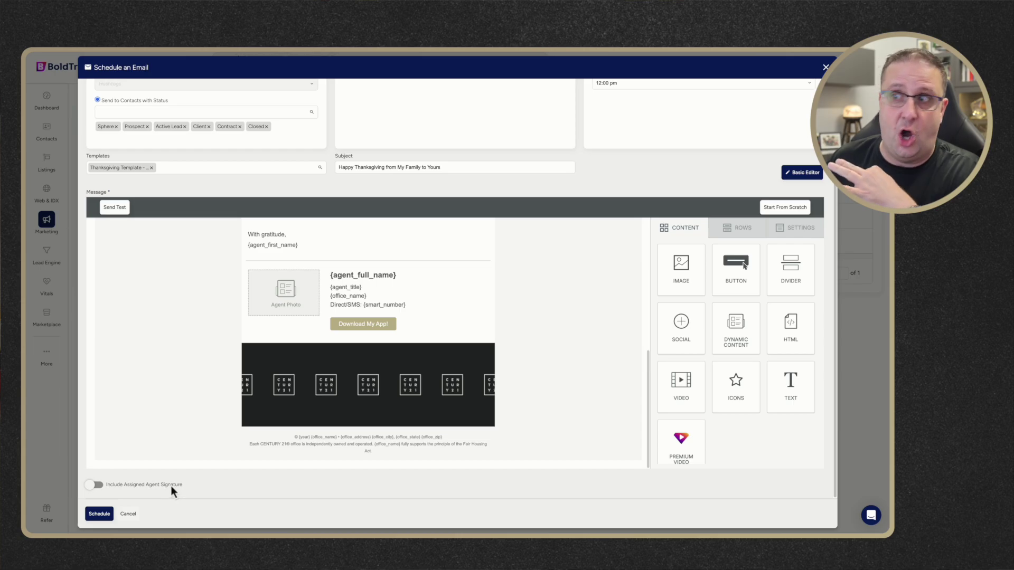
Step: Submit the Thanksgiving email with the Schedule button
left_click(101, 514)
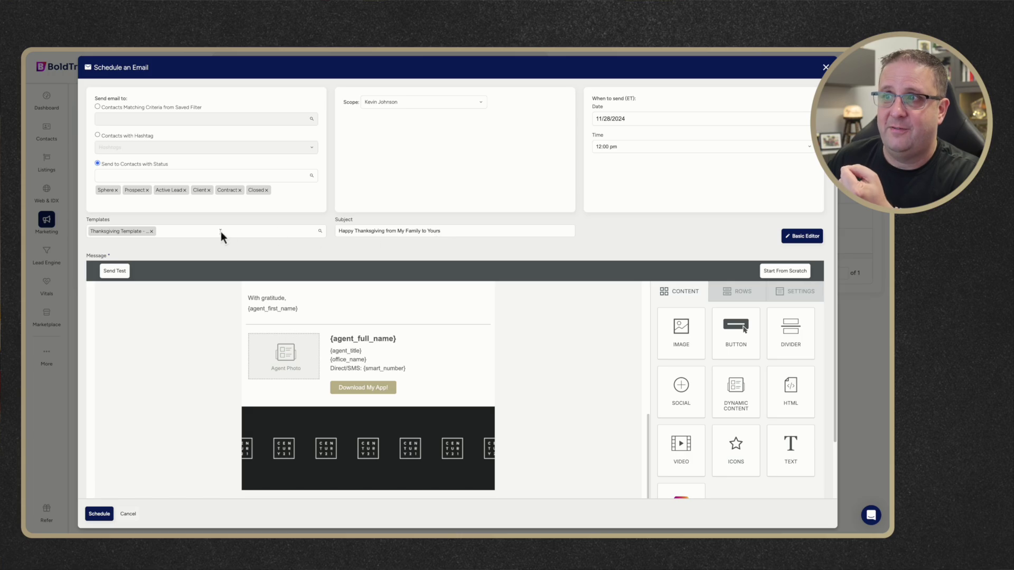
scroll(222, 233, "down", 2)
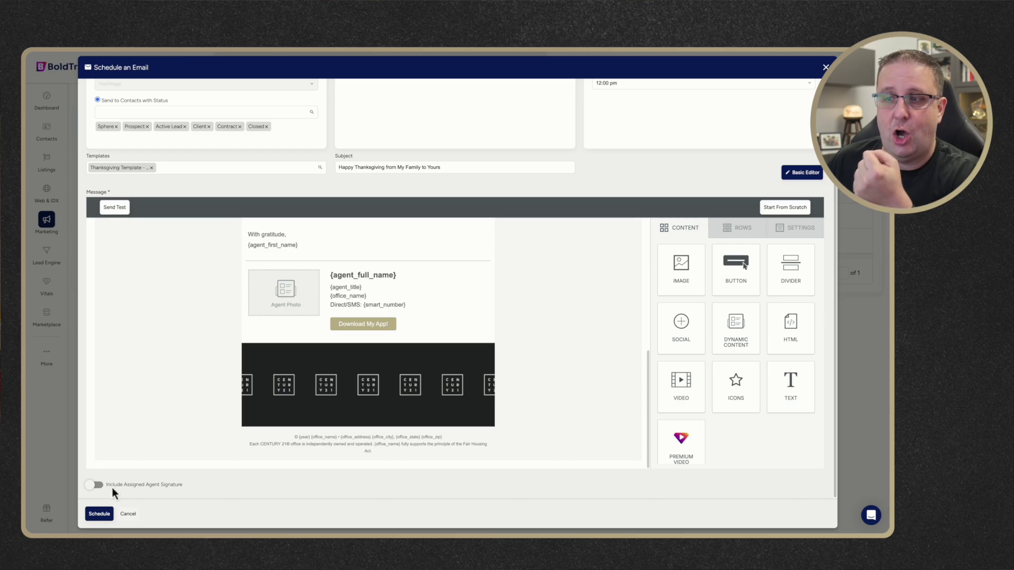
left_click(100, 514)
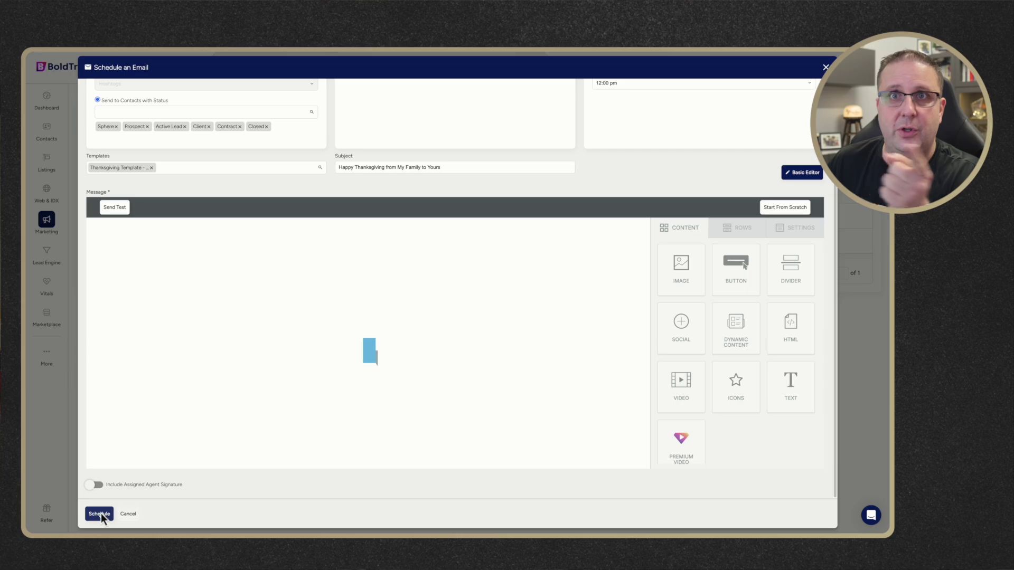